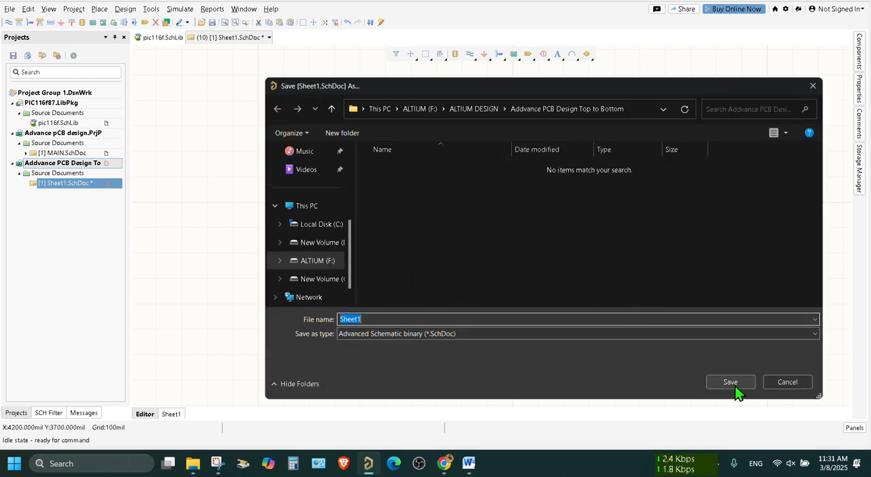
Save the schematic document as Sheet1 in the project folder
click(729, 383)
Place a harness connector spanning the rows from NetLabel65 to NetLabel70
click(98, 9)
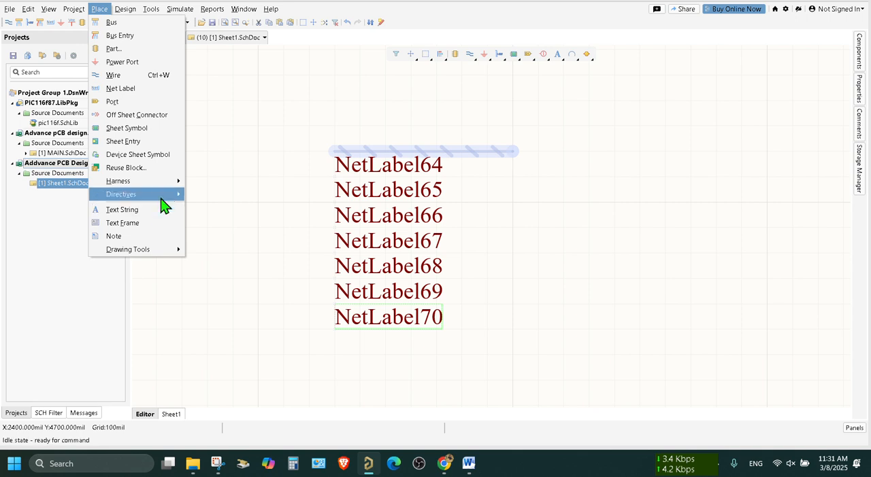
mouse_move(168, 181)
click(279, 198)
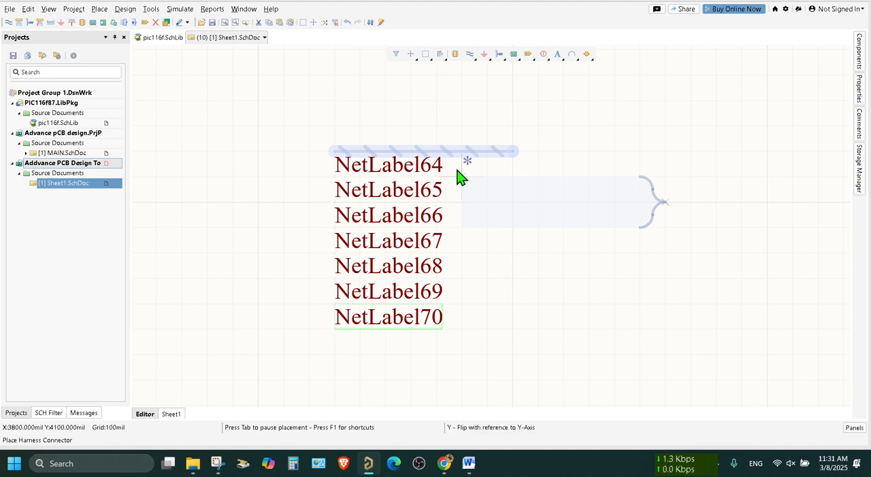
click(335, 177)
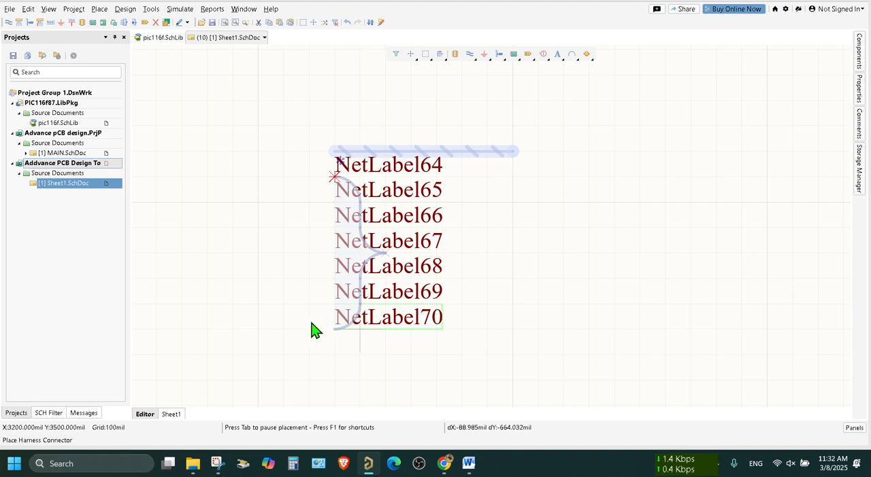
click(495, 332)
right_click(646, 244)
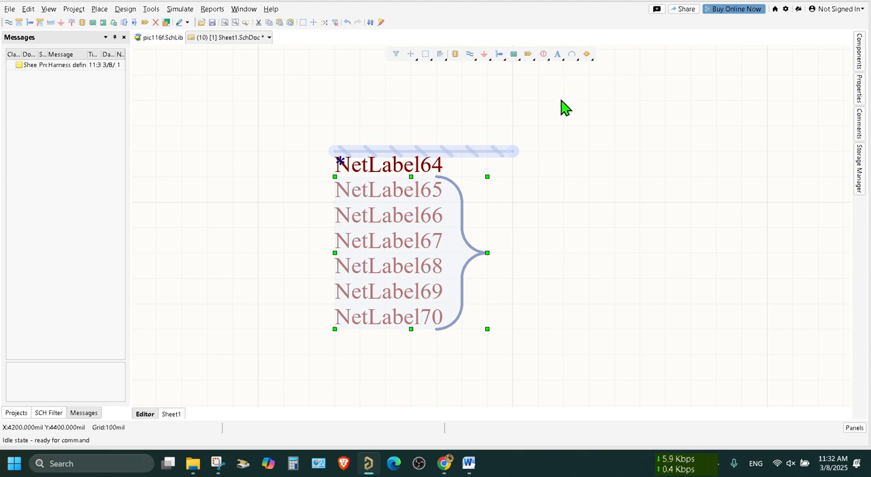
Place the first harness entries at the connector's upper-left corner and move the connector about 500 mil clear of the net label column
click(99, 10)
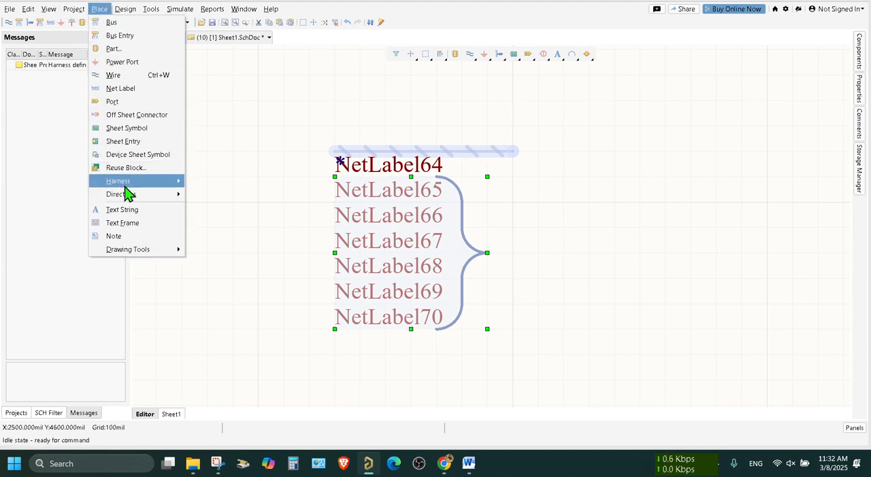
mouse_move(133, 181)
click(239, 208)
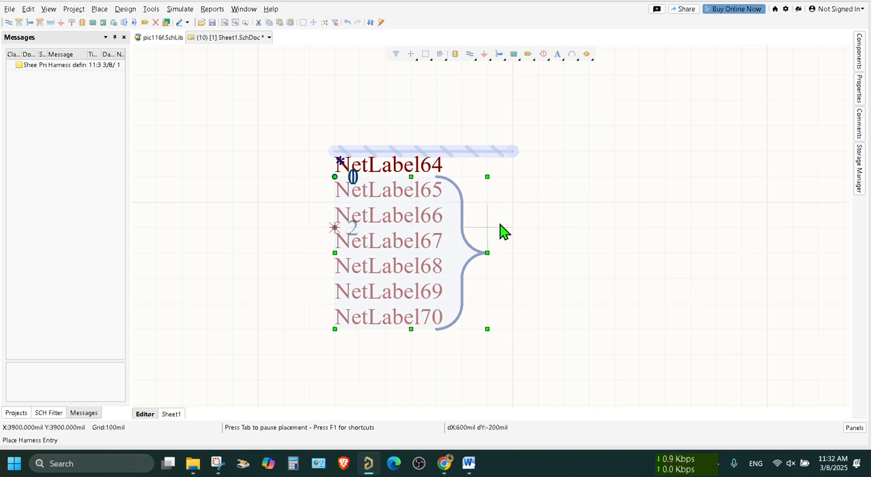
right_click(599, 183)
drag(452, 259, 614, 251)
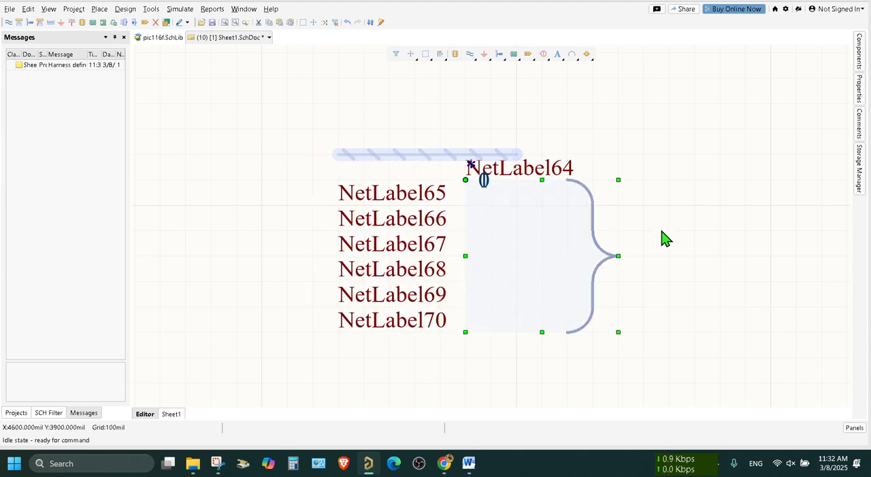
click(686, 165)
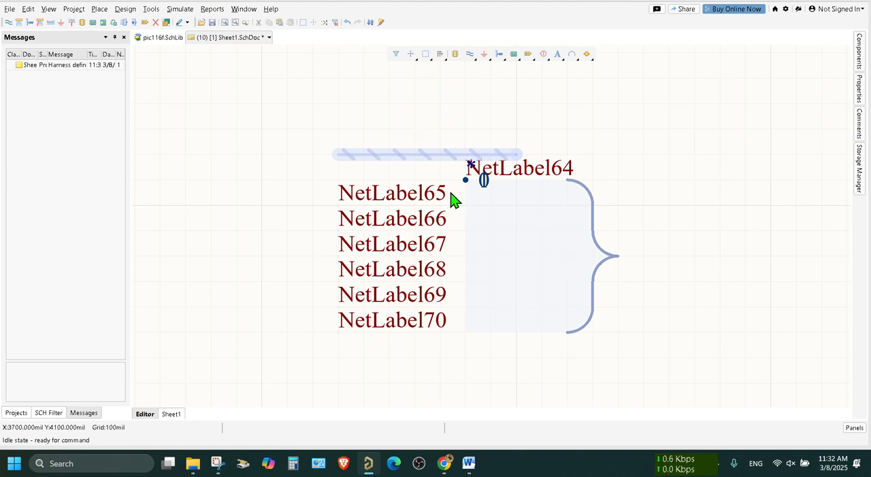
Place harness entries 2 to 7 down the connector's left edge at 100 mil spacing
click(99, 9)
mouse_move(134, 188)
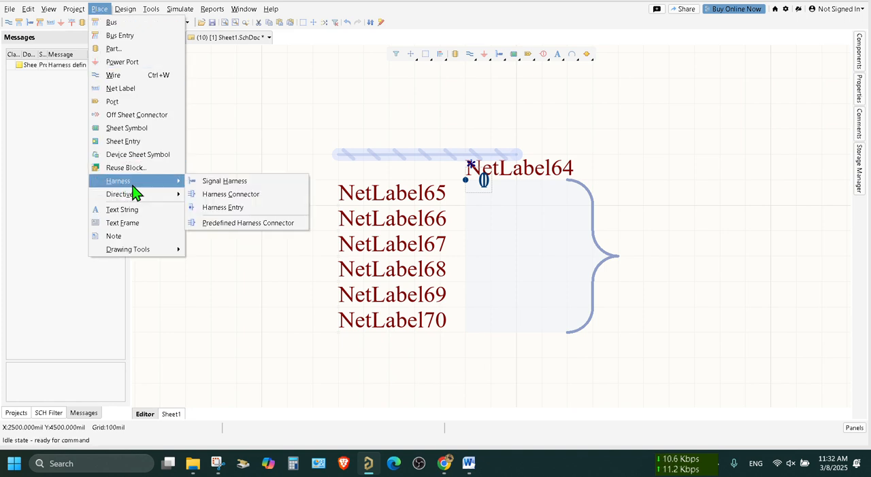
click(222, 207)
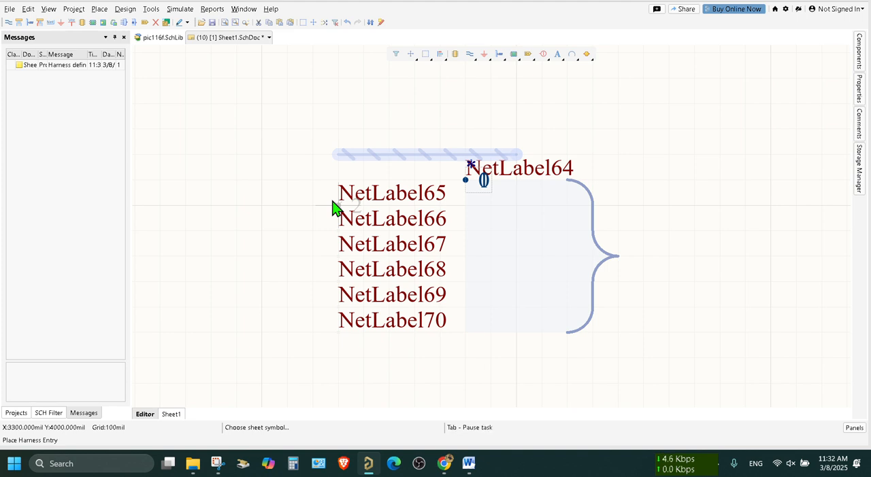
click(454, 210)
click(454, 215)
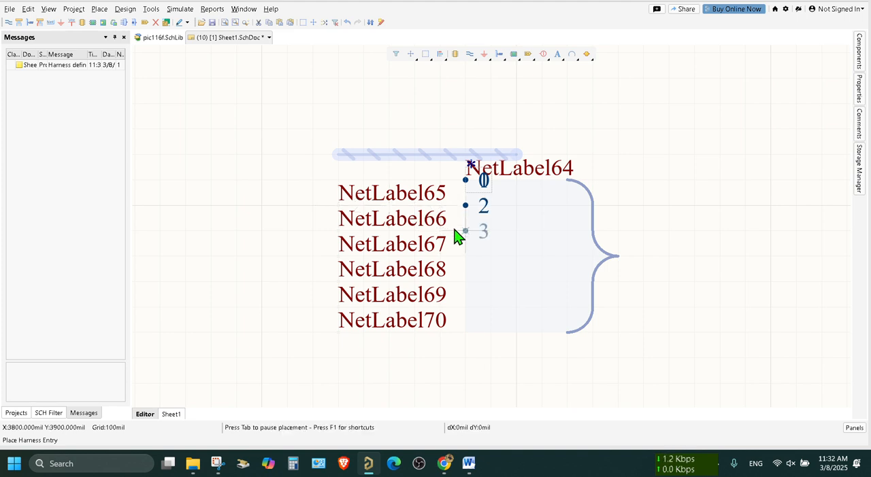
click(456, 231)
click(458, 257)
click(460, 282)
click(462, 310)
click(463, 331)
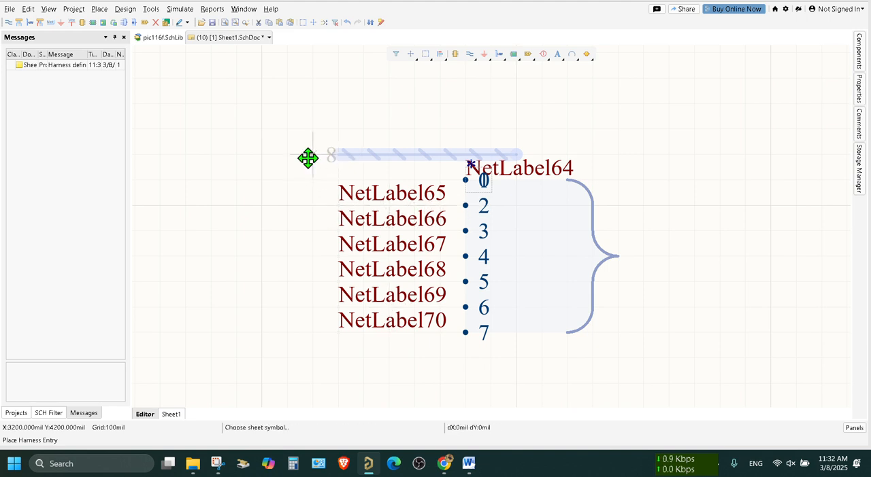
key(Escape)
Wire NetLabel65 through NetLabel70 straight across to harness entries 2 to 7
key(ctrl+w)
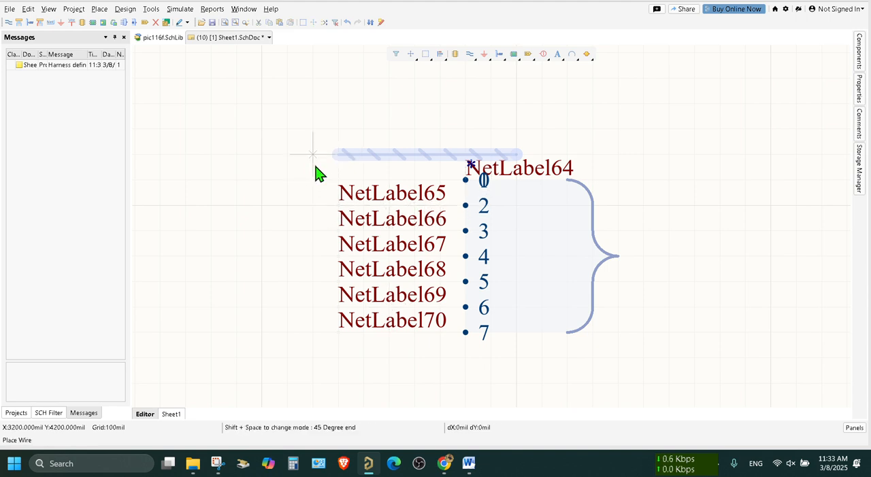
click(339, 206)
click(466, 206)
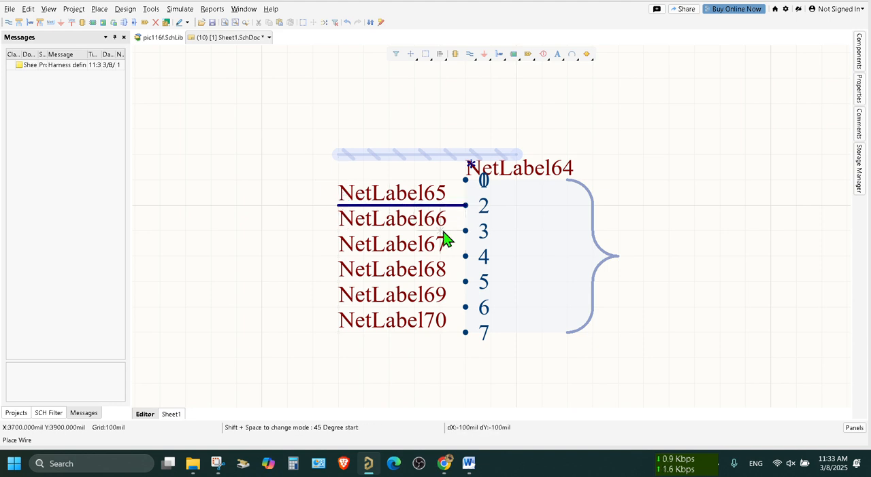
click(338, 230)
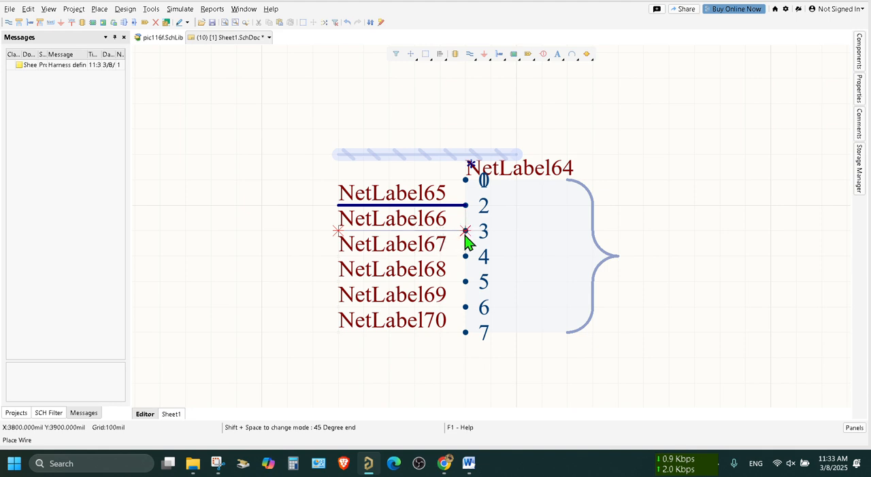
click(465, 231)
click(338, 256)
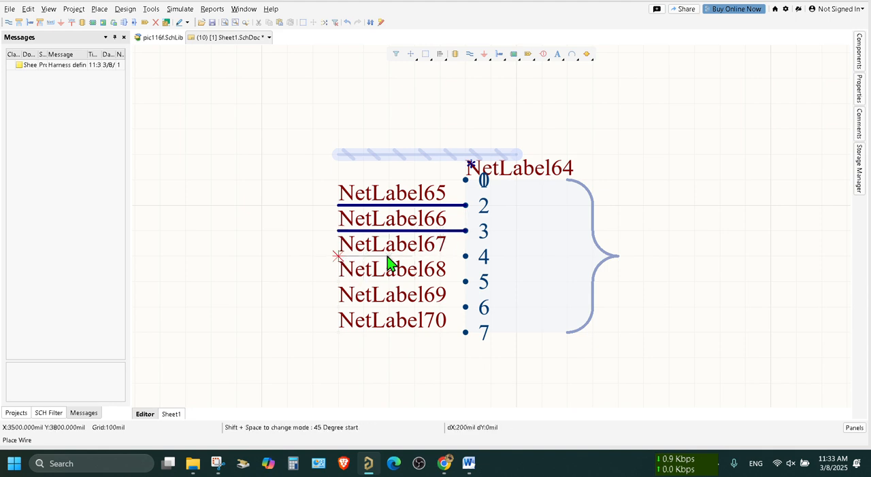
click(466, 256)
click(338, 281)
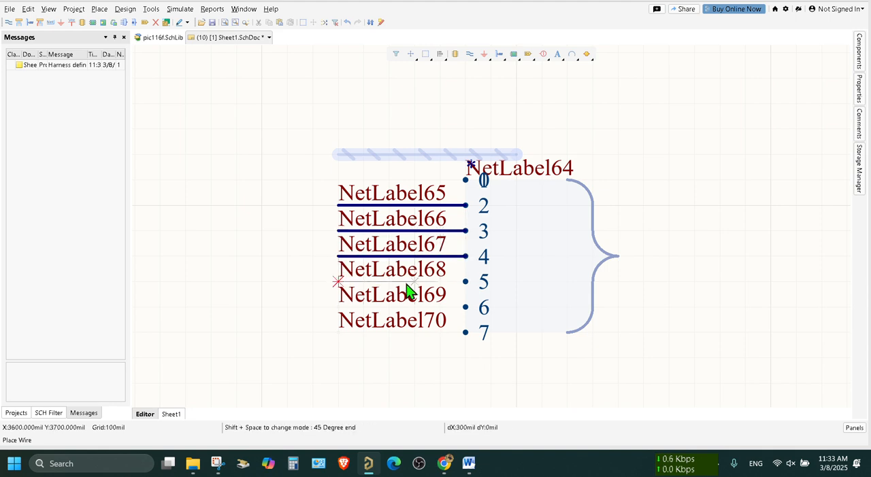
click(465, 281)
click(465, 307)
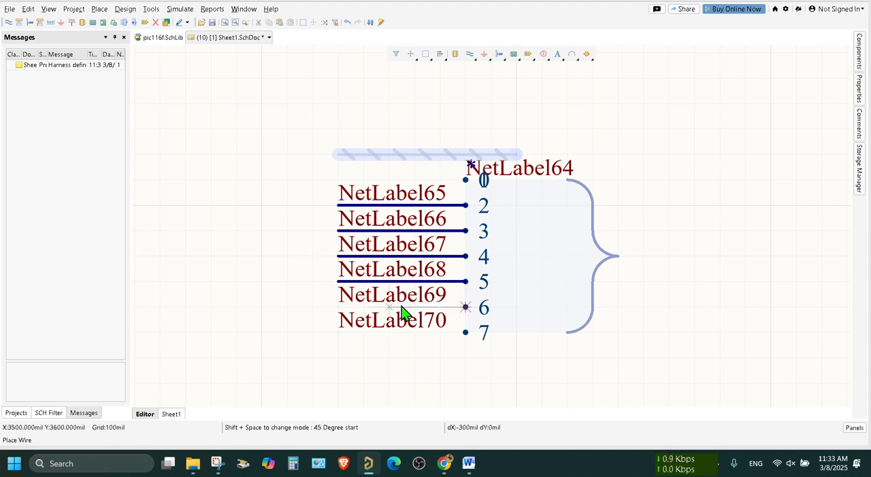
click(338, 307)
click(338, 331)
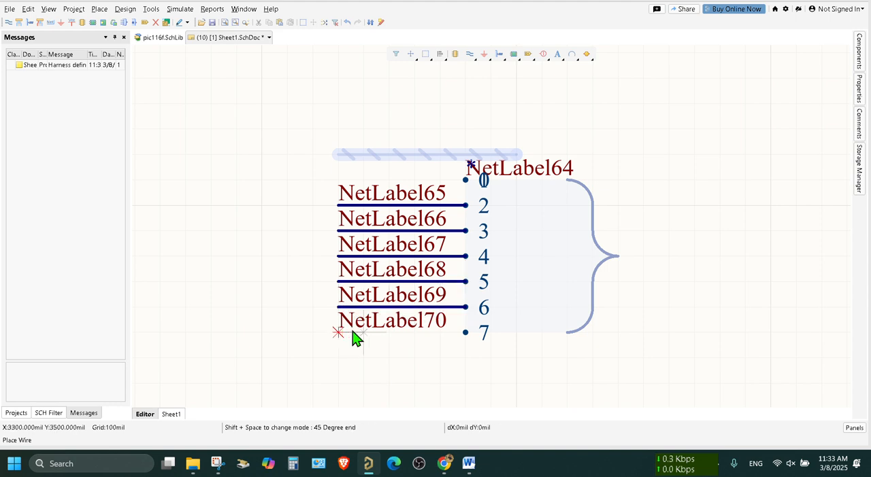
click(466, 332)
right_click(613, 198)
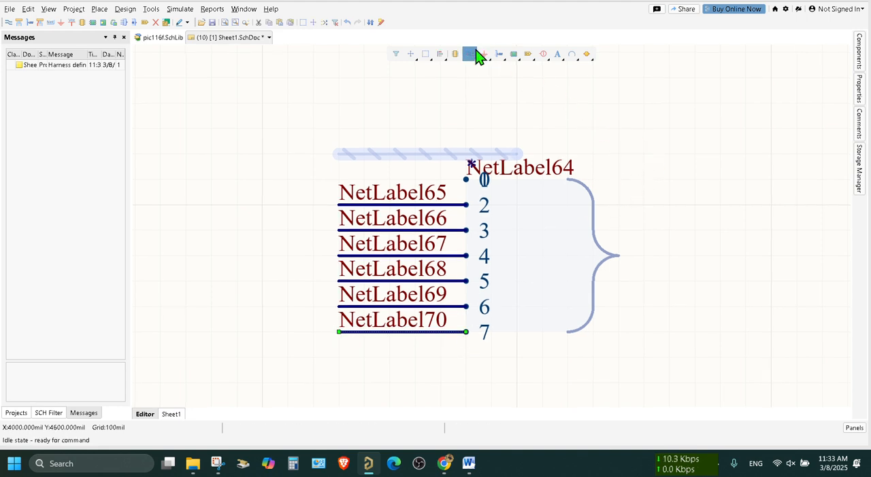
Delete NetLabel64 above the harness connector
click(542, 171)
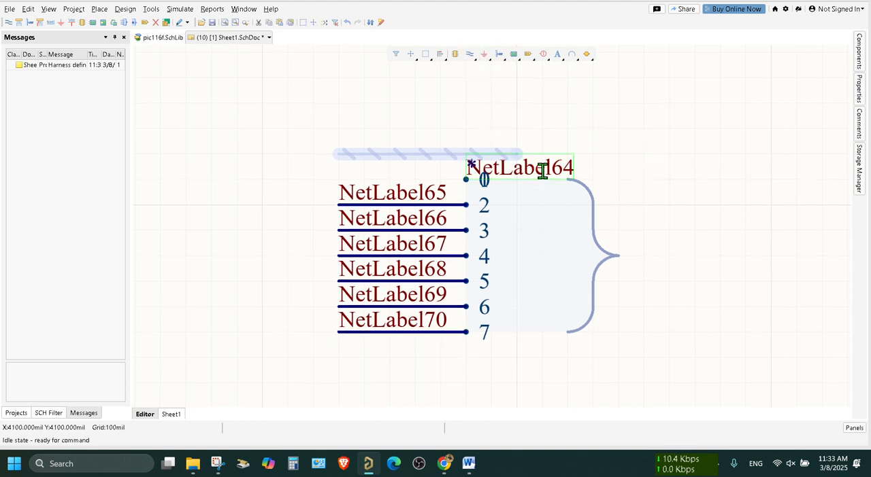
key(Delete)
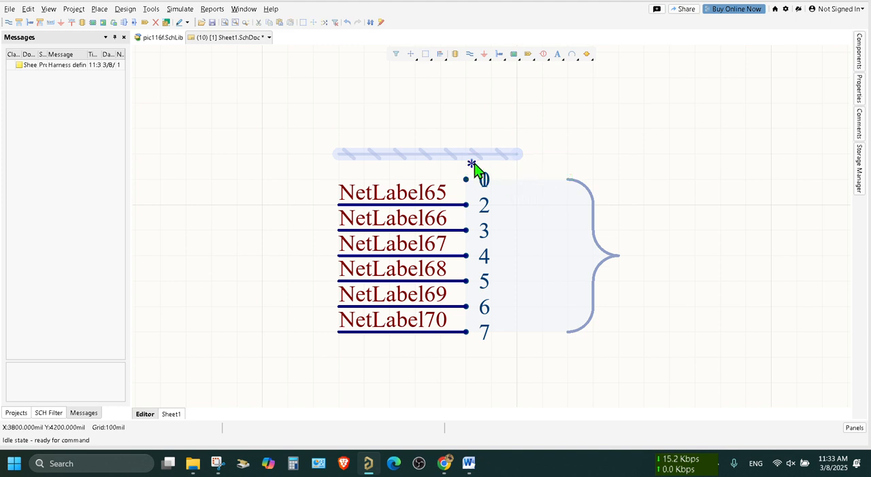
Move the harness connector with its wires and net labels about 100 mil down and 100 mil left, away from the loose signal harness
click(532, 196)
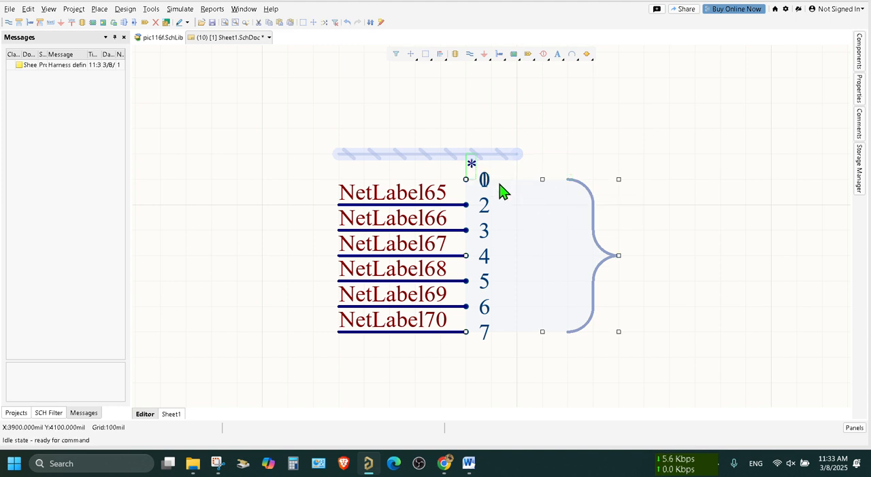
click(546, 235)
drag(519, 224, 446, 252)
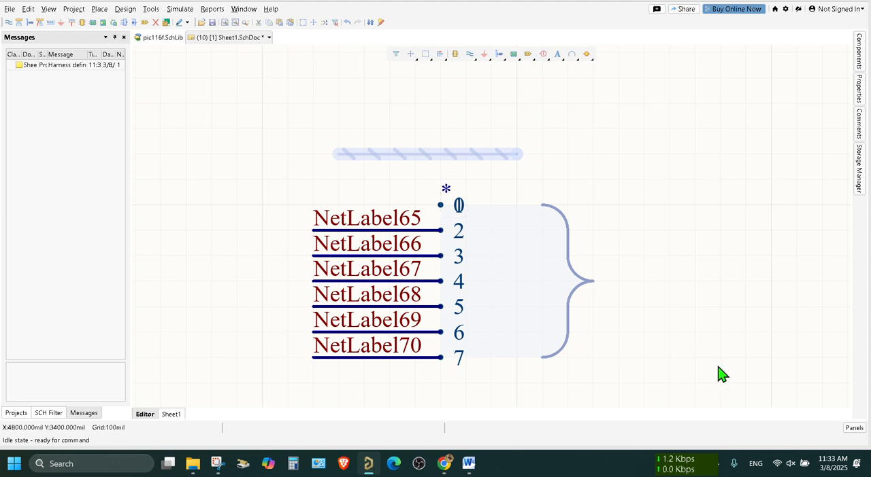
drag(701, 364, 202, 248)
drag(489, 278, 449, 270)
click(627, 117)
Place a port about 200 mil beyond the harness connector's tip and join it to the connector with a signal harness
click(100, 9)
click(128, 103)
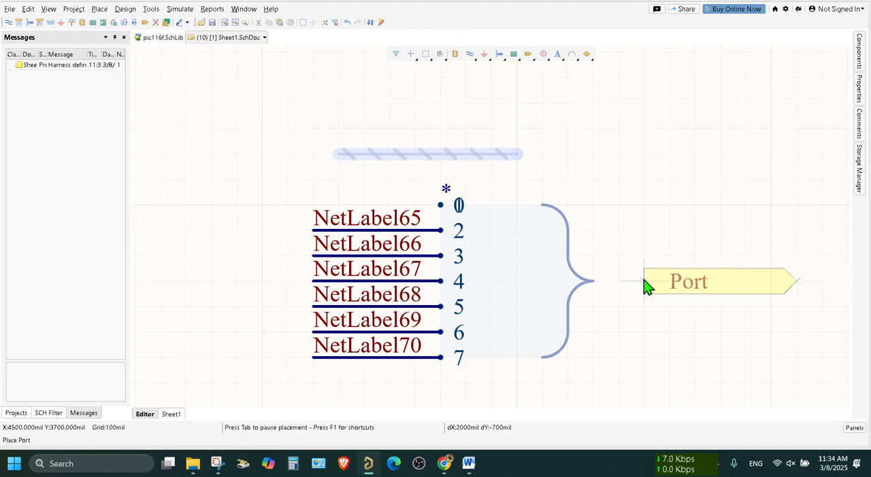
click(593, 281)
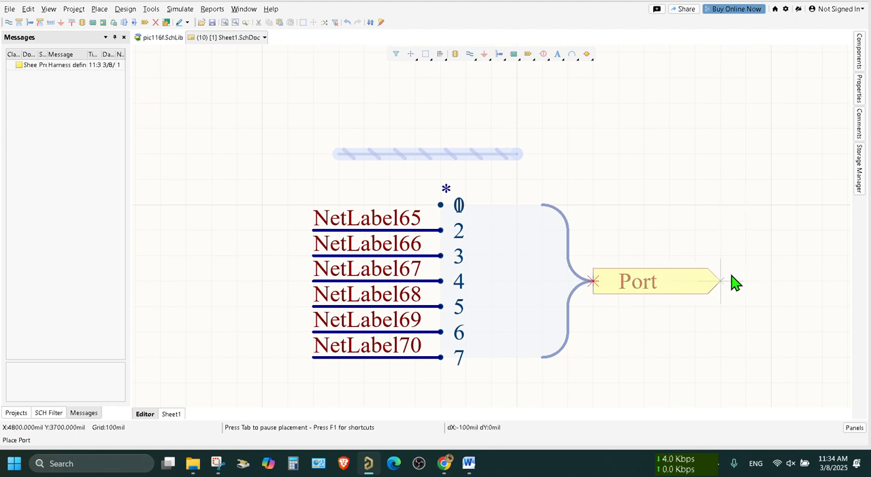
click(732, 282)
key(Escape)
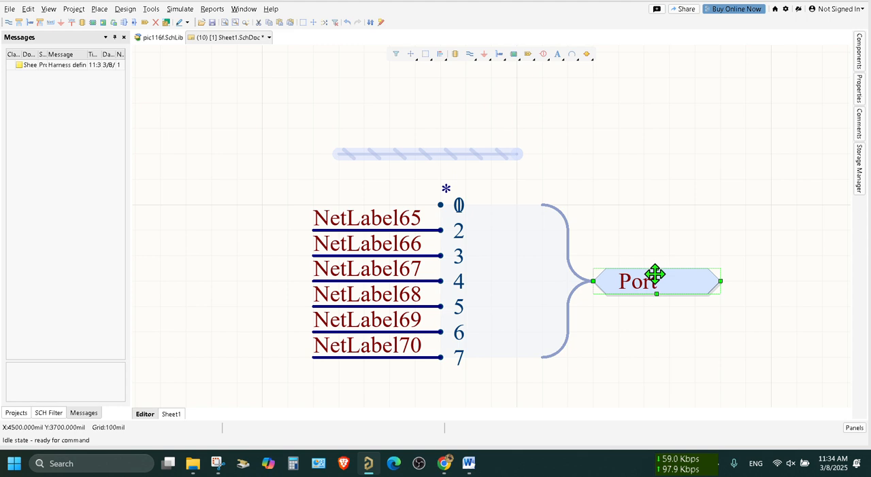
drag(654, 280, 757, 280)
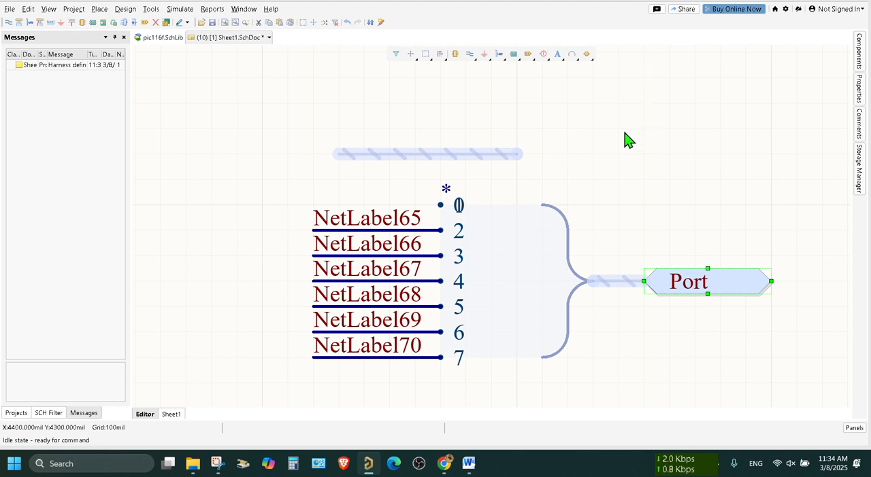
Delete the unconnected signal harness segment above the connector
click(472, 156)
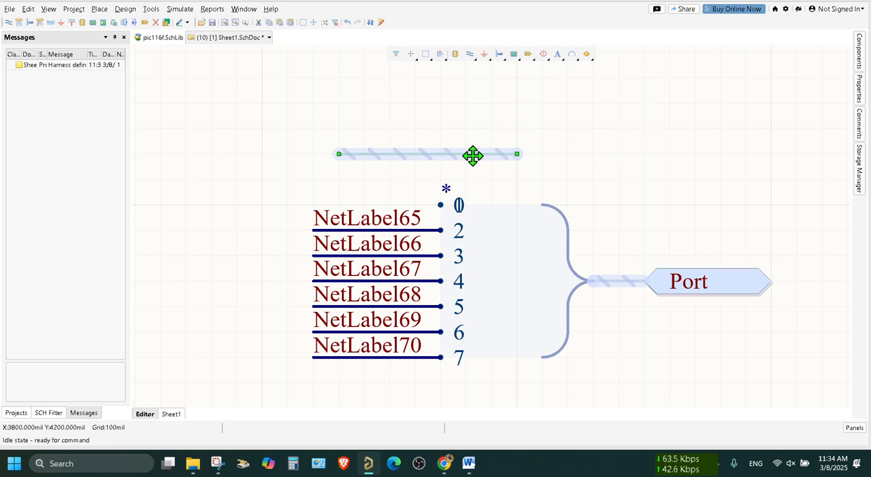
key(Delete)
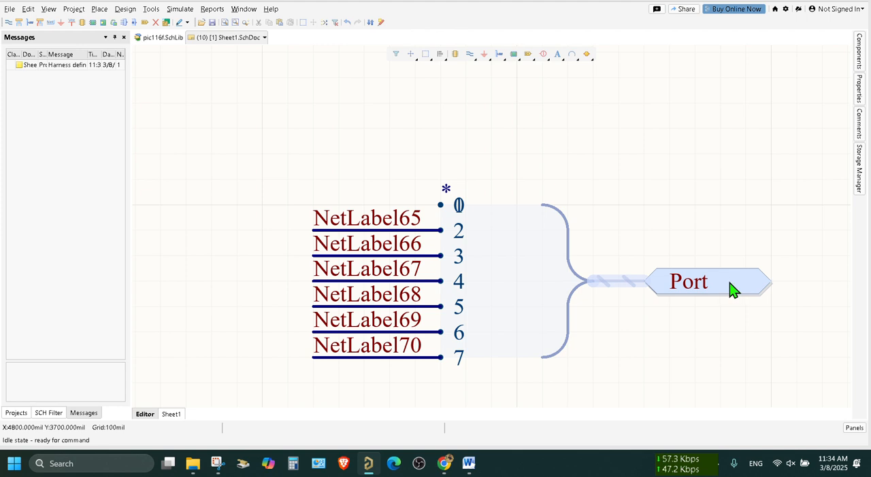
Select the whole harness circuit, including its net labels, wires, connector and port, and display the project's document list
drag(681, 398, 381, 171)
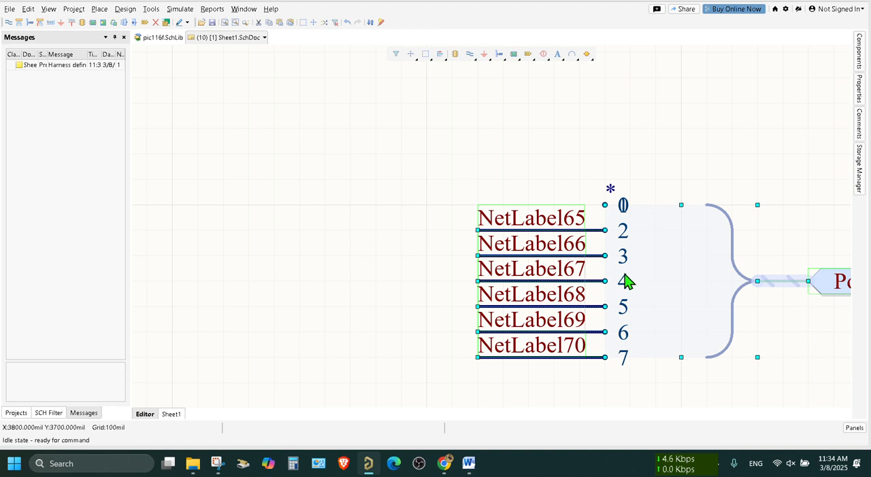
ctrl+scroll(615, 289, down, 2)
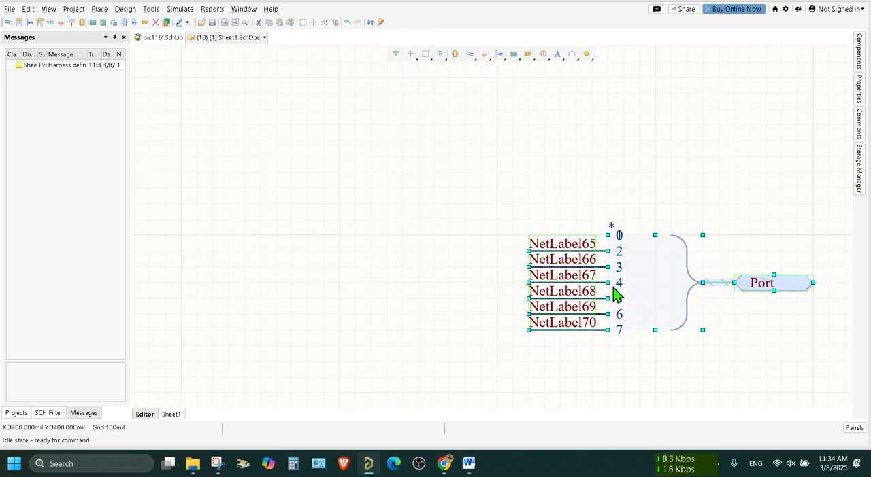
right_drag(478, 306, 168, 272)
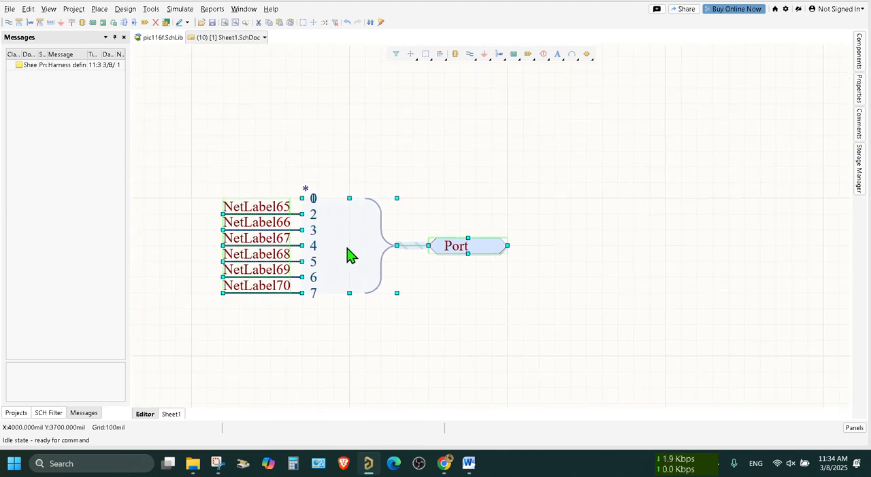
click(16, 414)
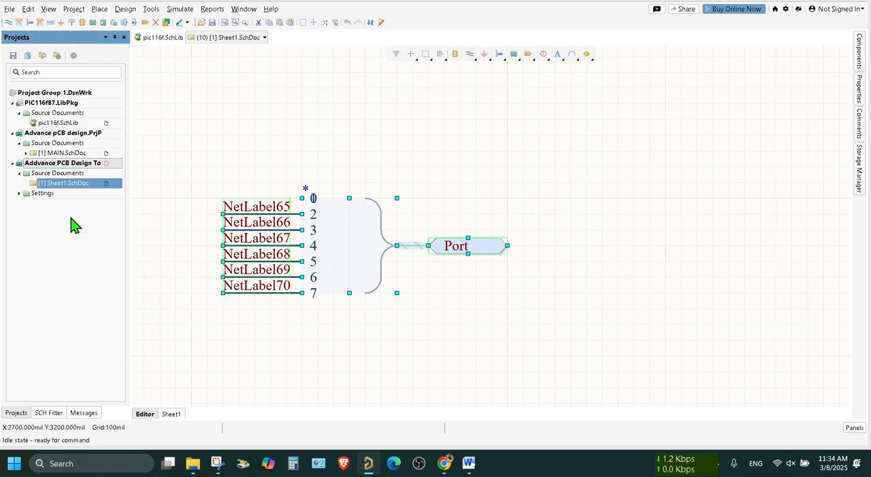
Open the File Name1 schematic located beneath MAIN.SchDoc in the Advance pCB design project
double_click(57, 154)
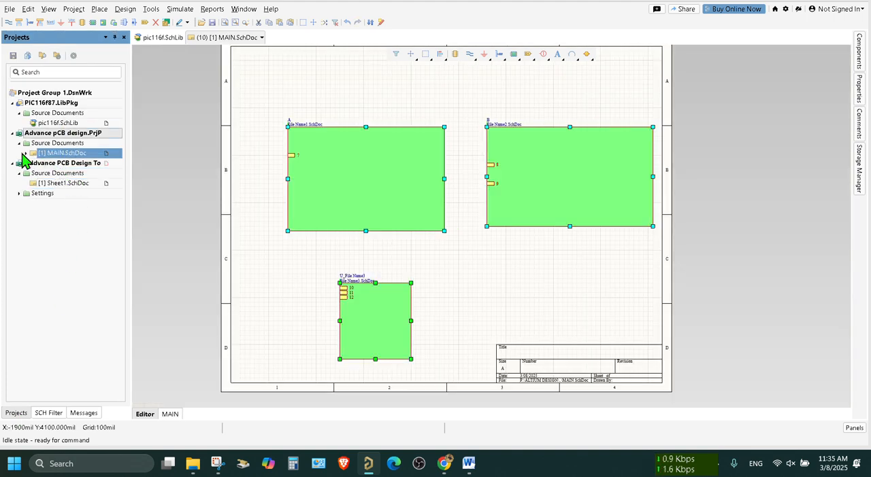
click(26, 153)
click(73, 163)
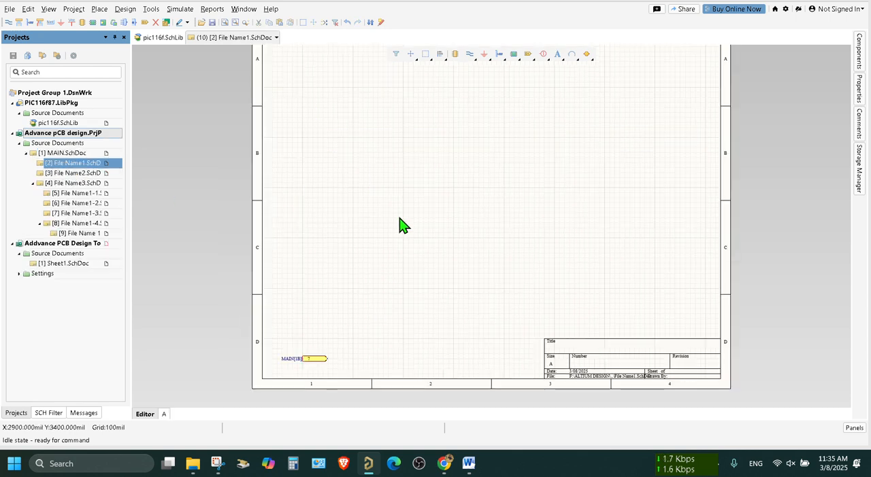
Paste the copied harness circuit near the middle of the File Name1 sheet, save the sheet and display the project's document list again
key(ctrl+v)
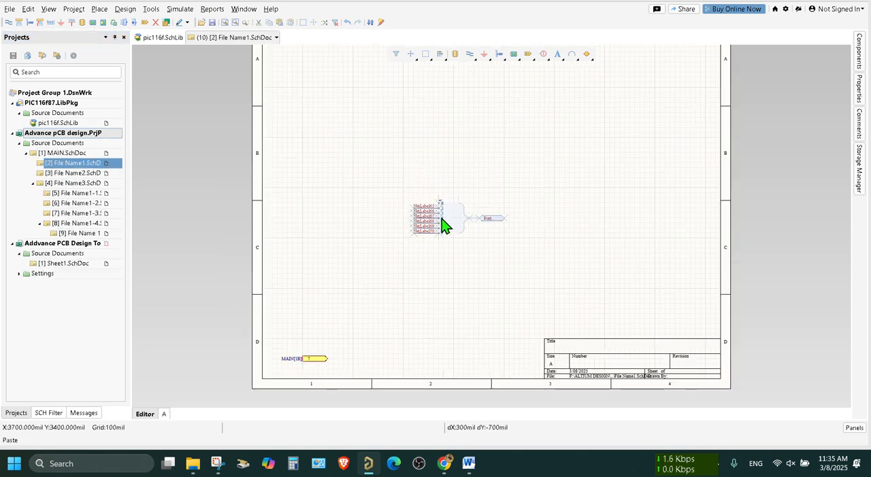
ctrl+scroll(443, 225, up, 2)
ctrl+scroll(443, 224, up, 2)
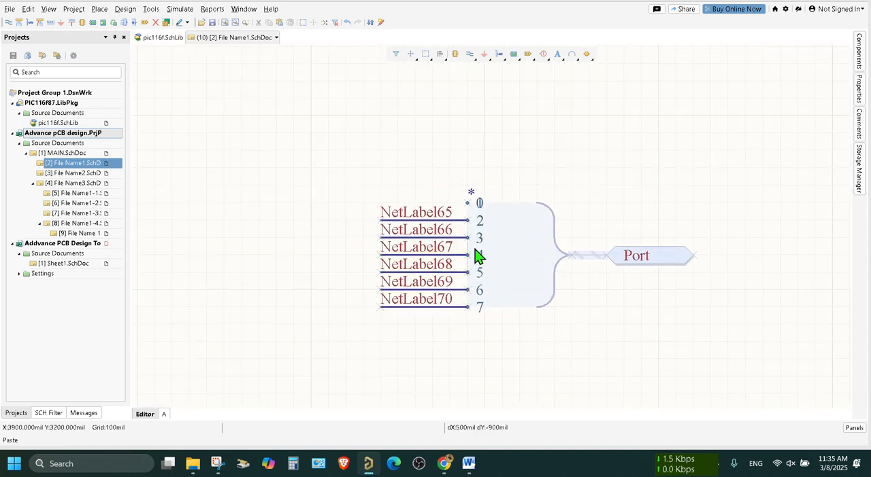
click(469, 238)
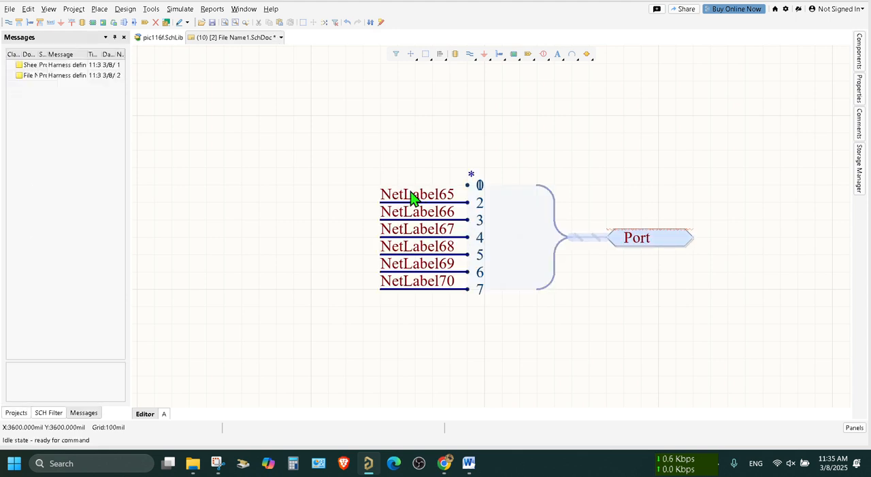
key(ctrl+s)
click(21, 415)
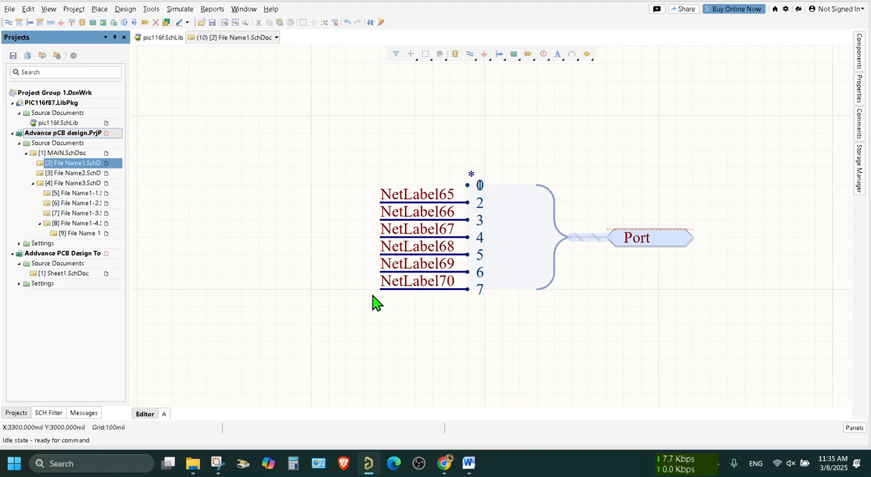
Place a separate, unconnected port about 300 mil below the harness port, aligned with it
click(648, 238)
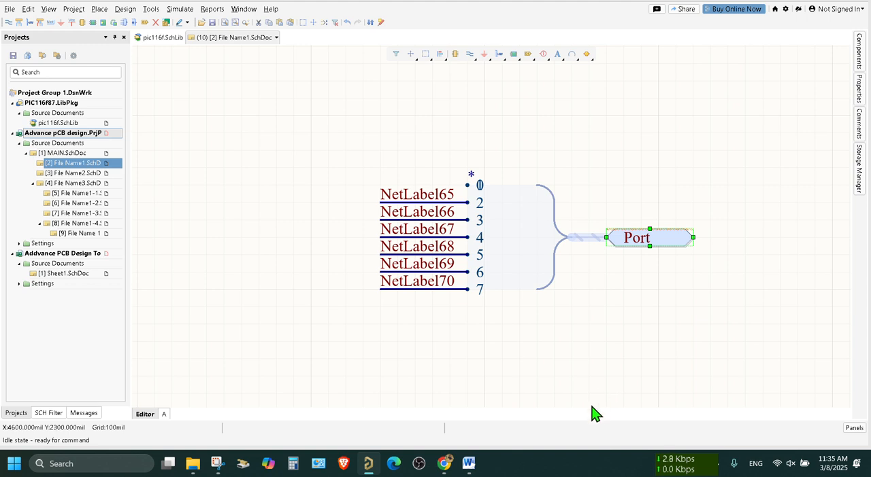
ctrl+scroll(641, 337, up, 1)
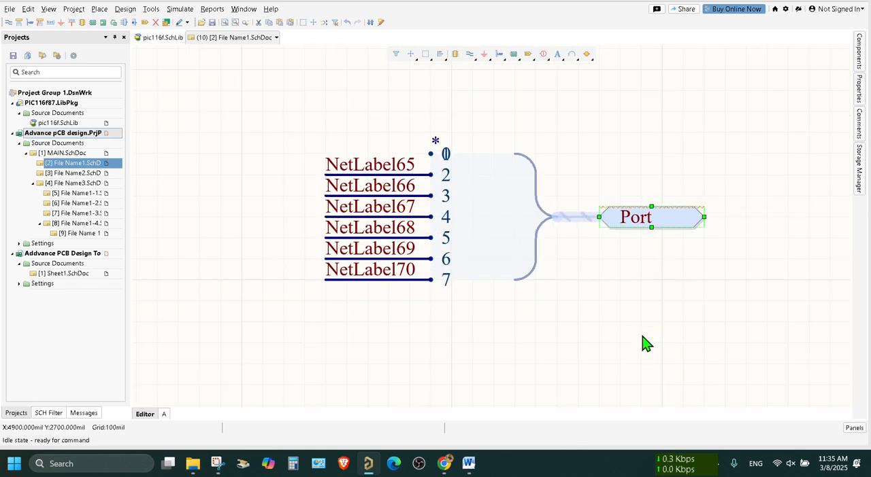
right_drag(647, 363, 549, 372)
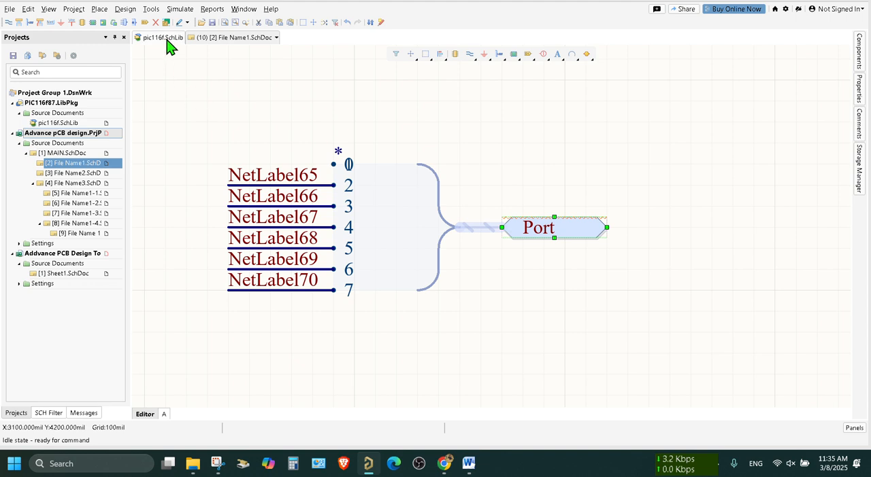
click(106, 11)
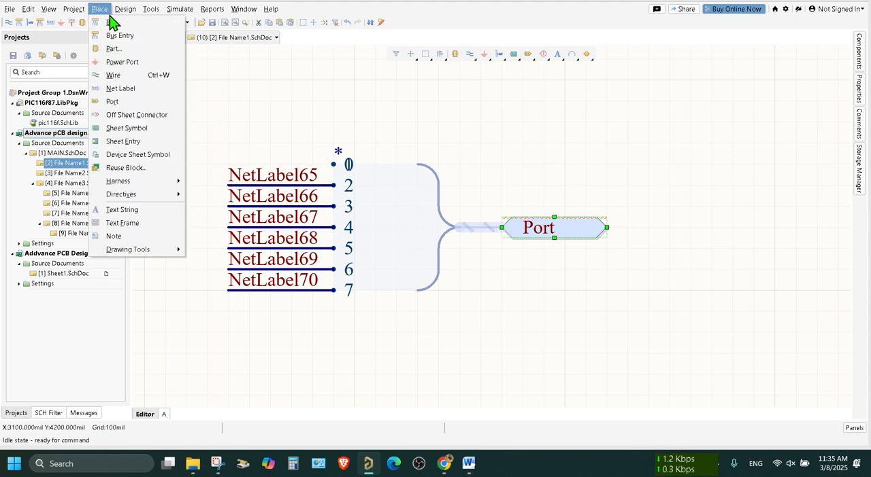
click(153, 102)
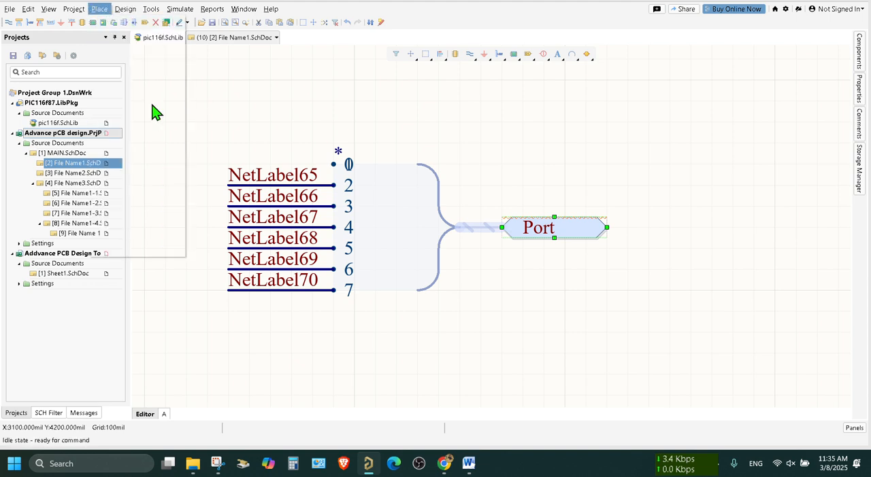
click(505, 323)
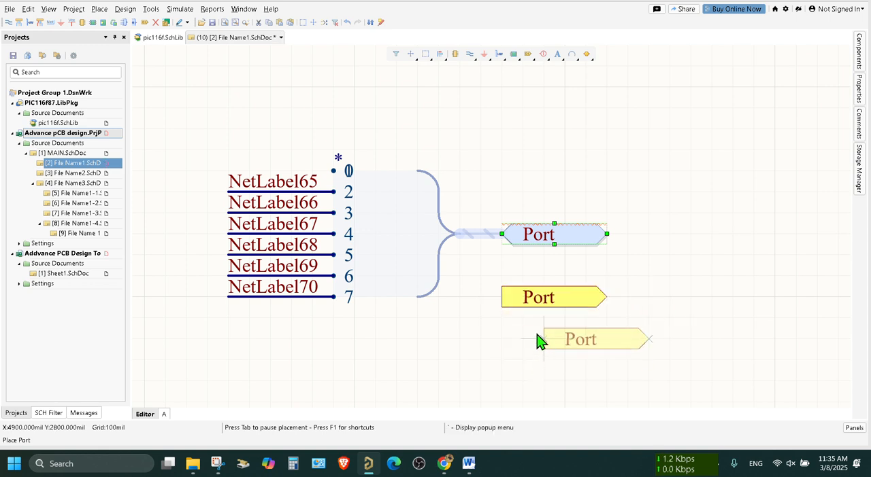
key(Escape)
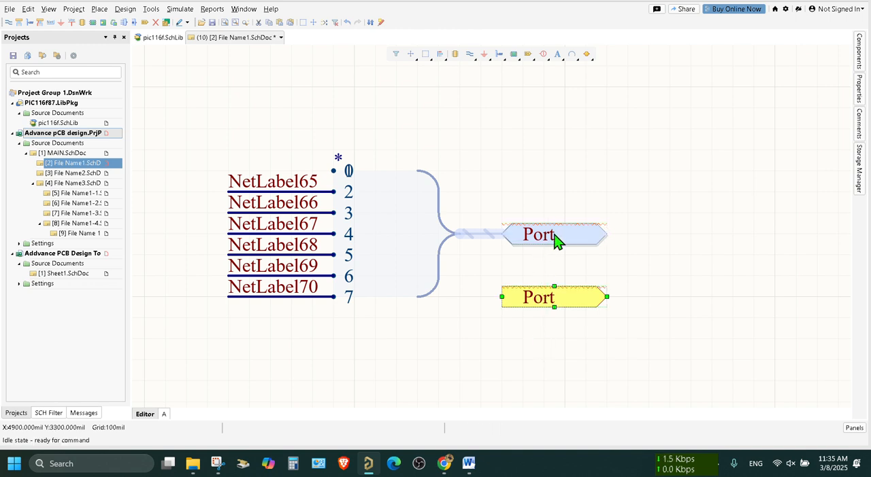
Rename the new unconnected yellow port as "Single line"
click(562, 300)
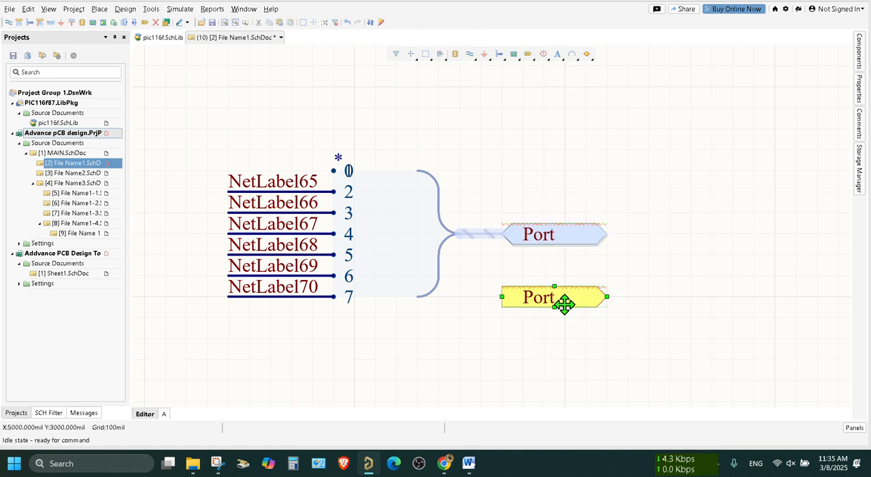
click(569, 297)
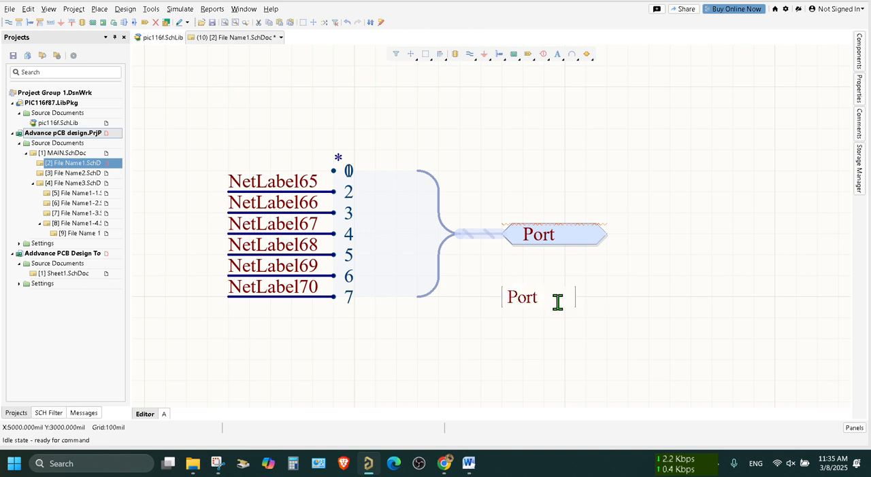
text(A)
text(Single )
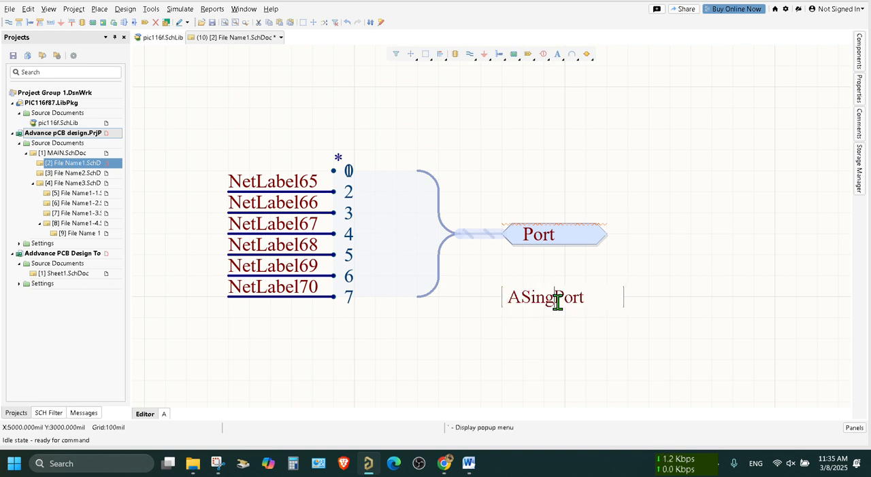
text(line)
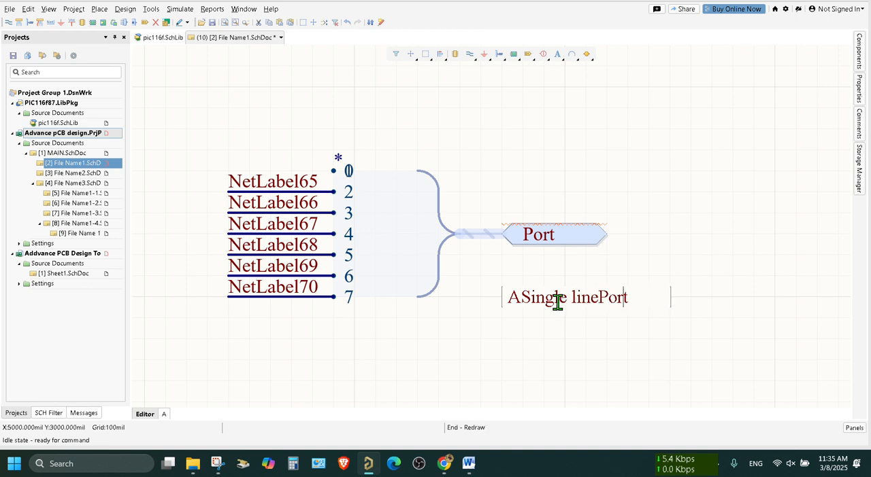
key(BackSpace)
key(BackSpace)
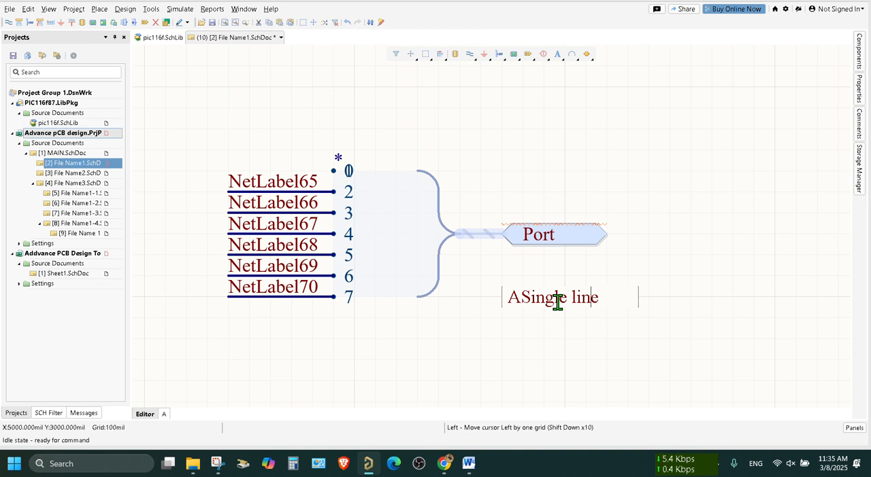
key(Left)
key(Left)
key(Left)
key(Left)
key(Left)
key(Right)
key(BackSpace)
key(Up)
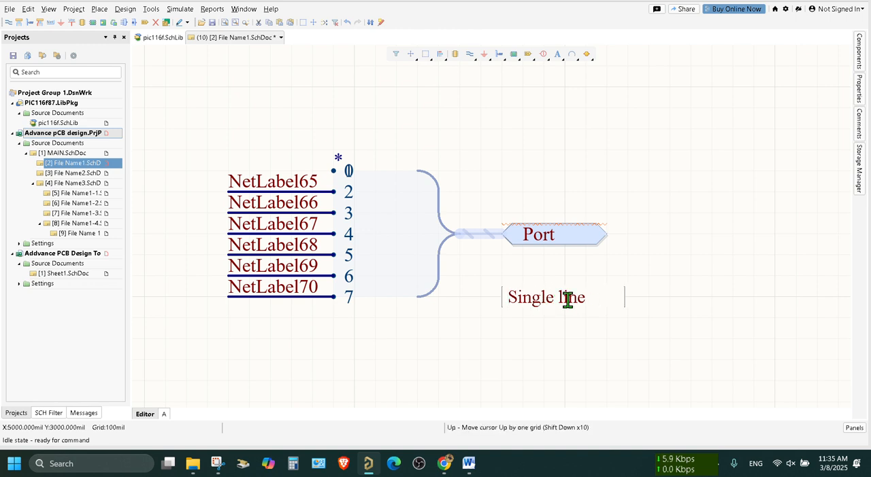
key(Return)
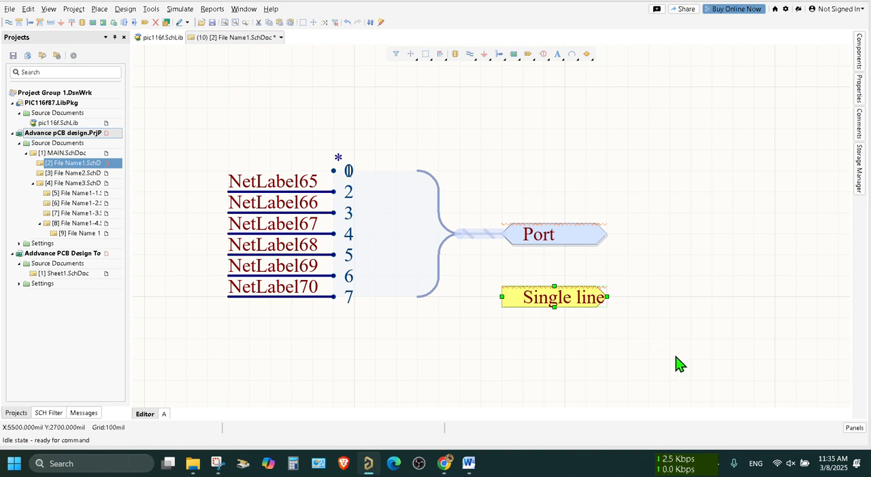
Rename the port on the signal harness as "Many line converted to one line by taking a port"
click(584, 235)
click(573, 244)
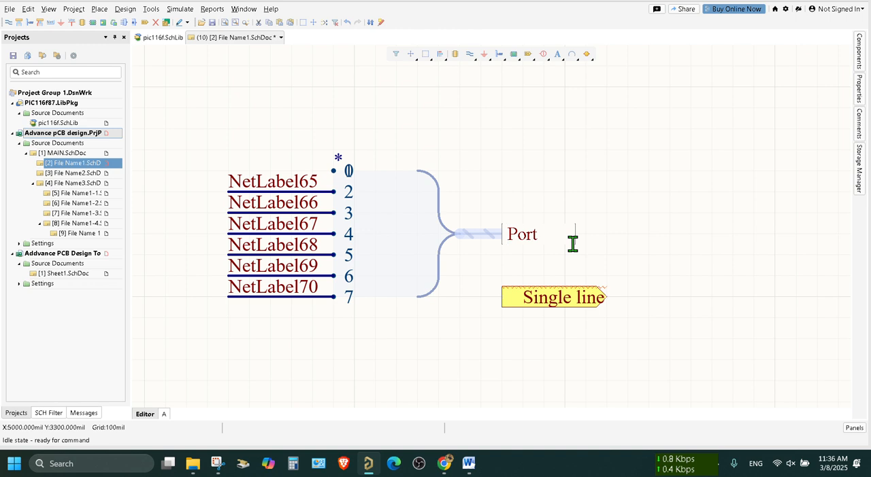
key(ctrl+a)
text(Ma)
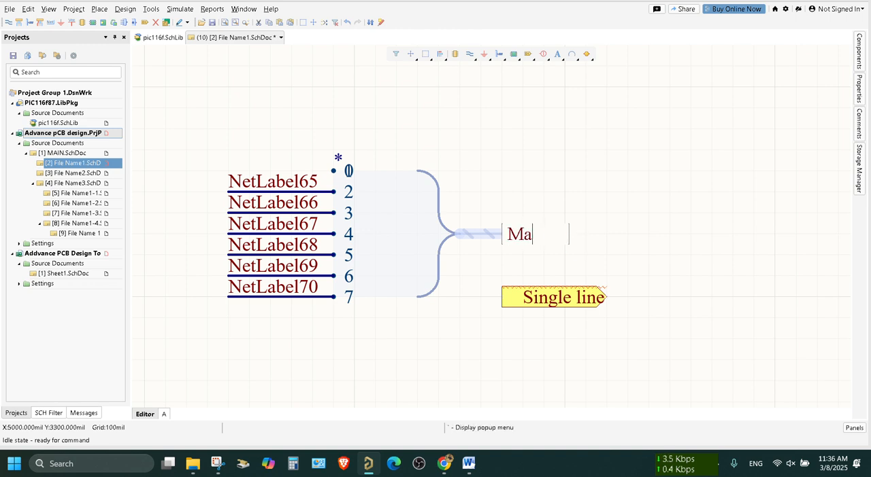
text(ny line)
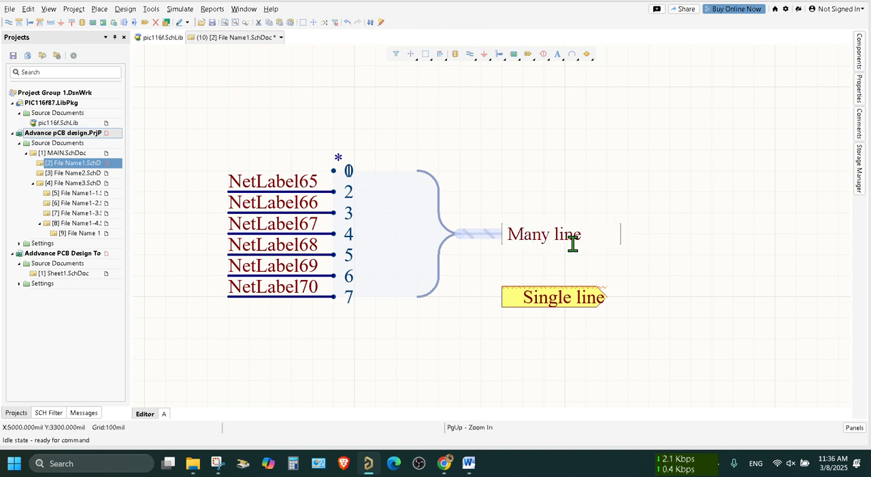
text( convertwdd)
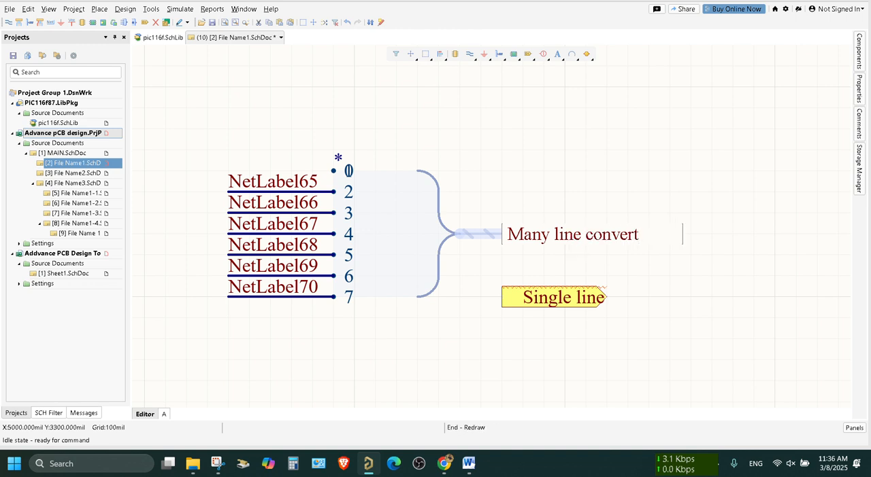
key(BackSpace)
key(BackSpace)
key(BackSpace)
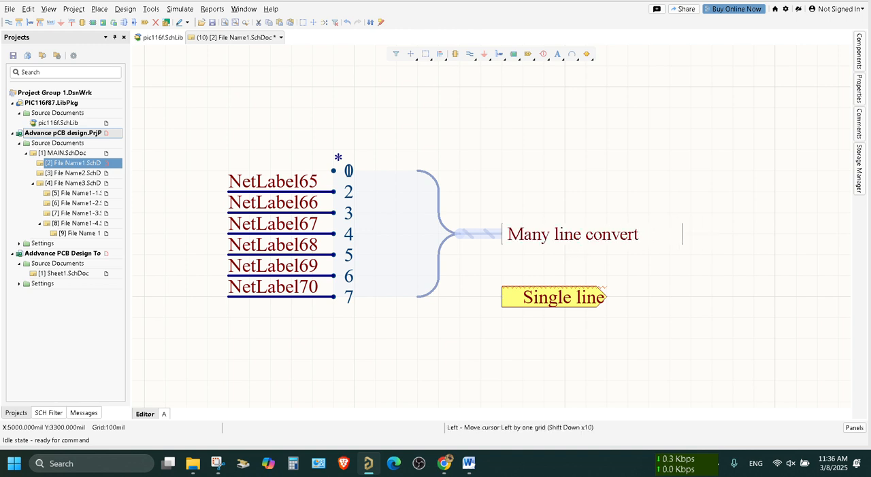
text(ed to one)
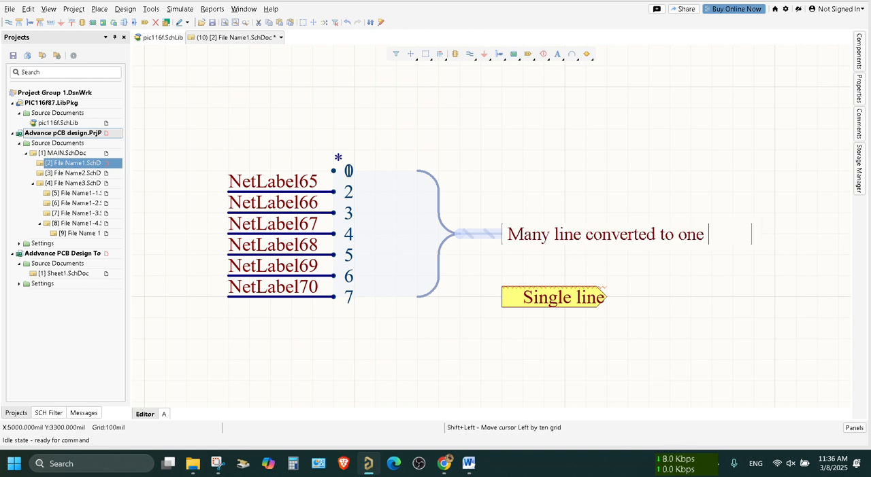
text( line)
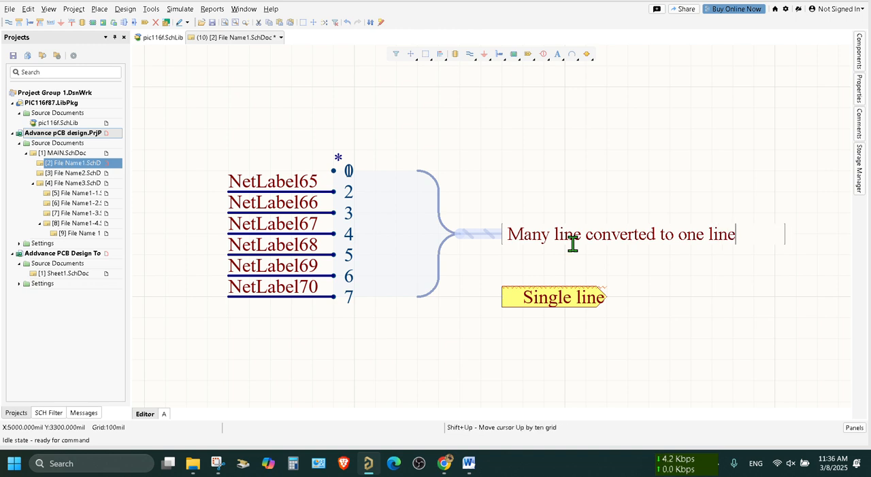
text( by t)
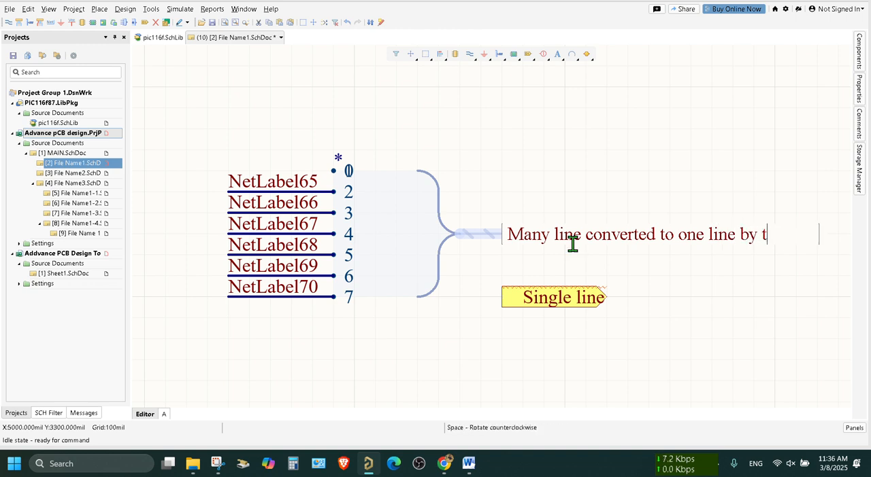
text(aking a po)
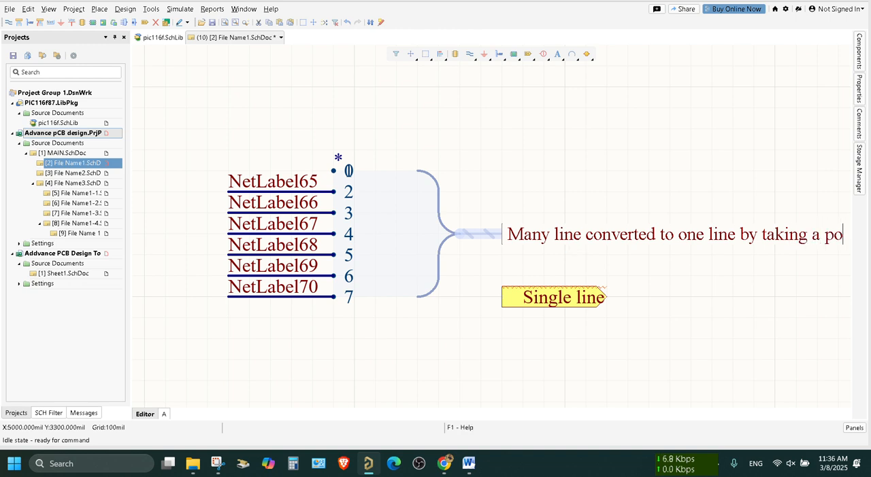
text(rt)
key(Return)
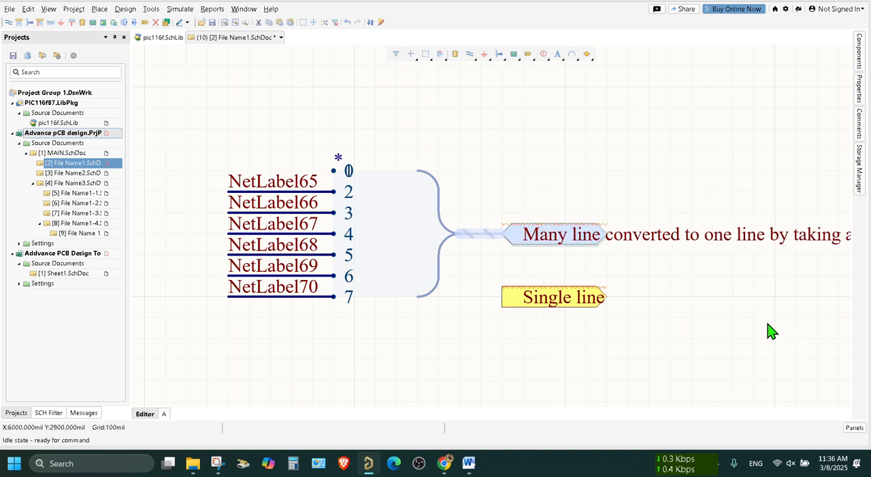
ctrl+scroll(762, 326, down, 1)
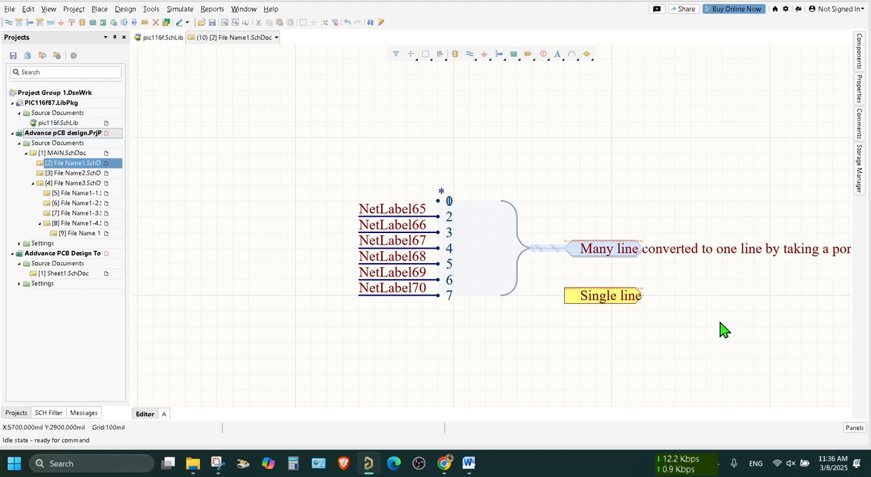